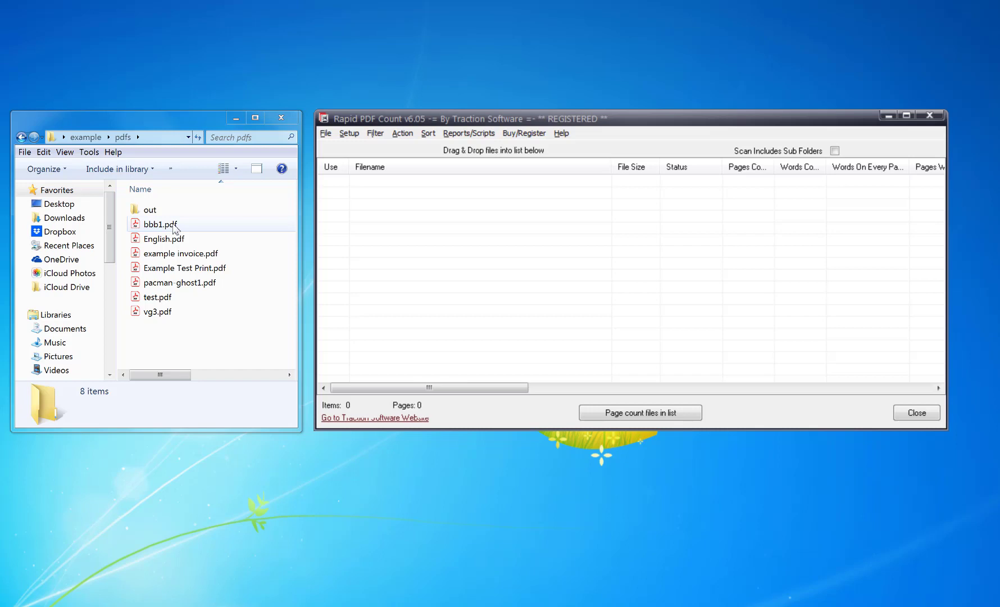
Bring the Explorer file browser beside Rapid PDF Count to the front.
left_click(211, 357)
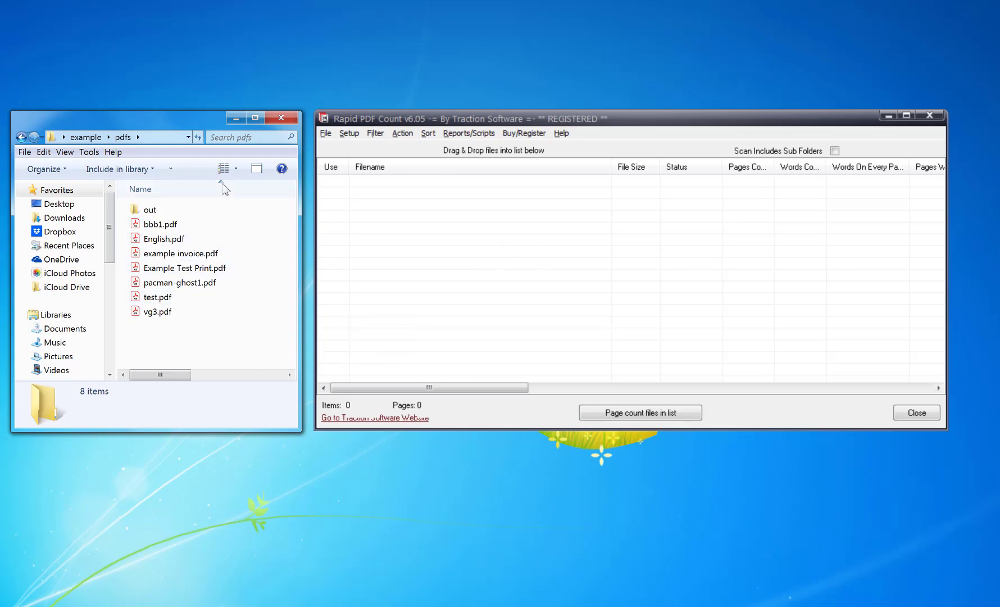
Load the pdfs folder into the list, then add and delete two duplicate Example Test Print.pdf entries.
left_click(86, 137)
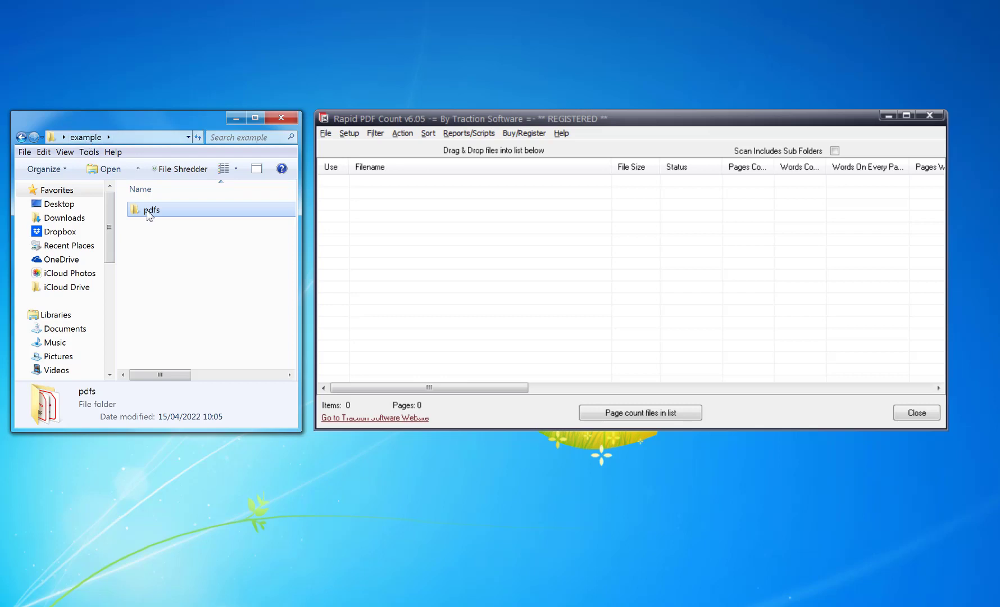
left_click_drag(144, 209, 452, 260)
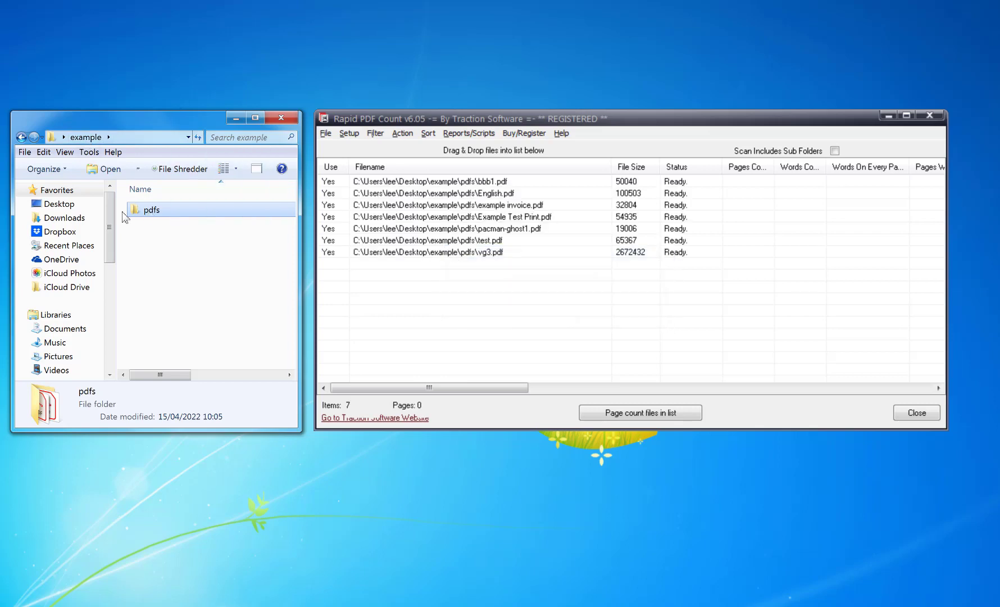
double_click(163, 213)
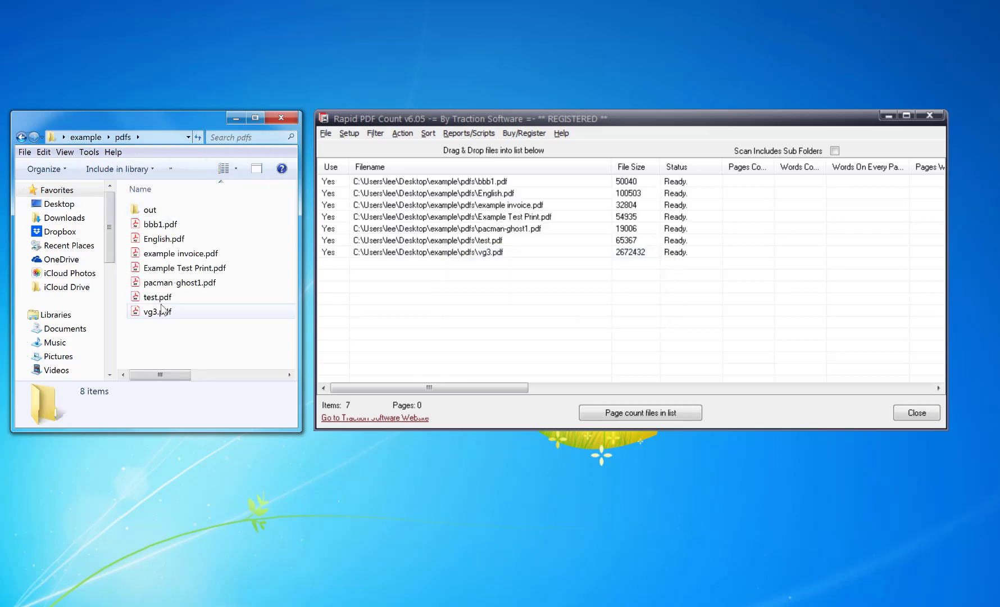
left_click_drag(185, 270, 314, 148)
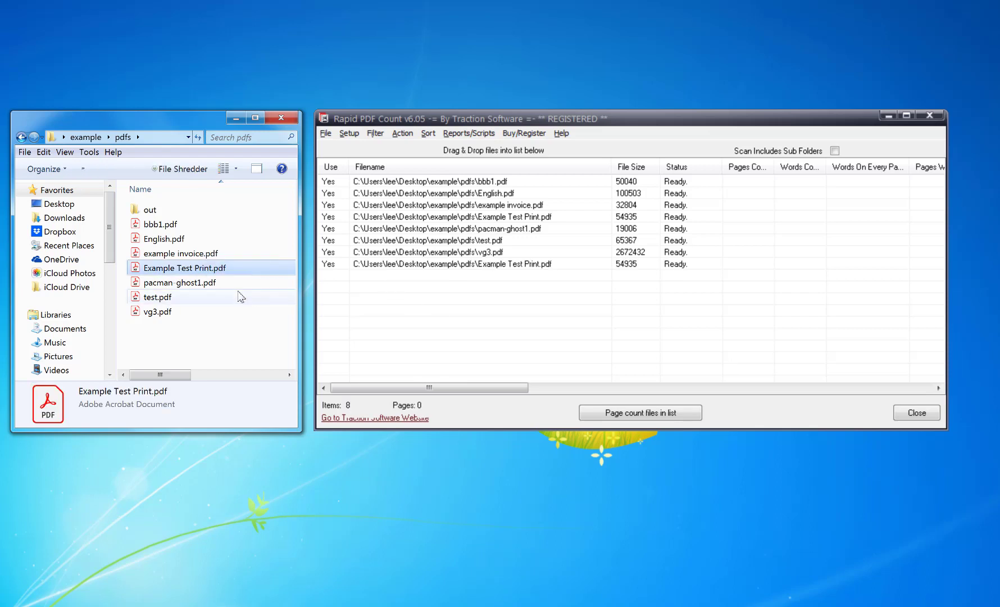
mouse_move(173, 270)
left_mouse_down()
mouse_move(786, 370)
mouse_move(483, 270)
left_mouse_up()
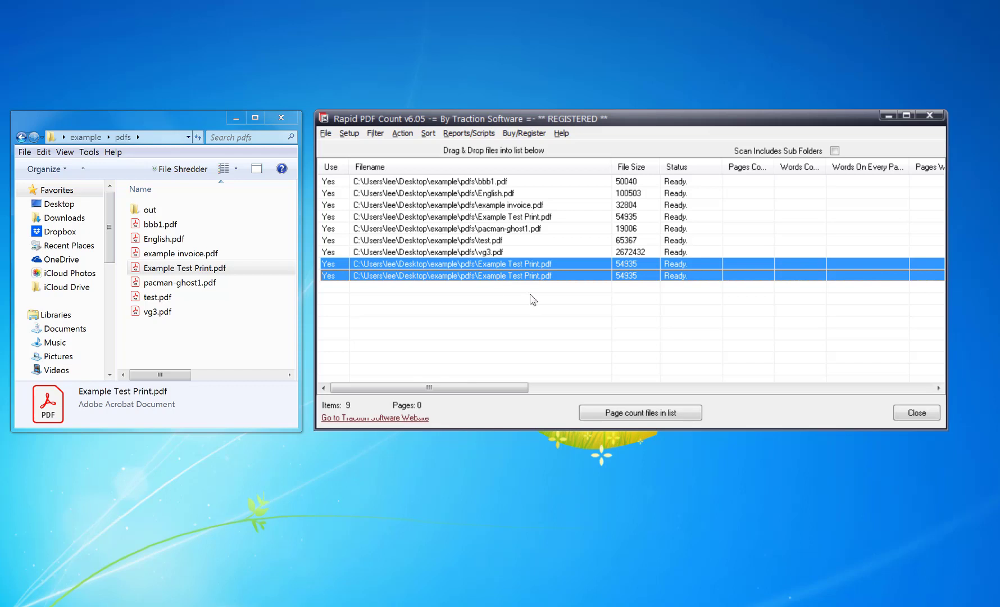
key("Delete")
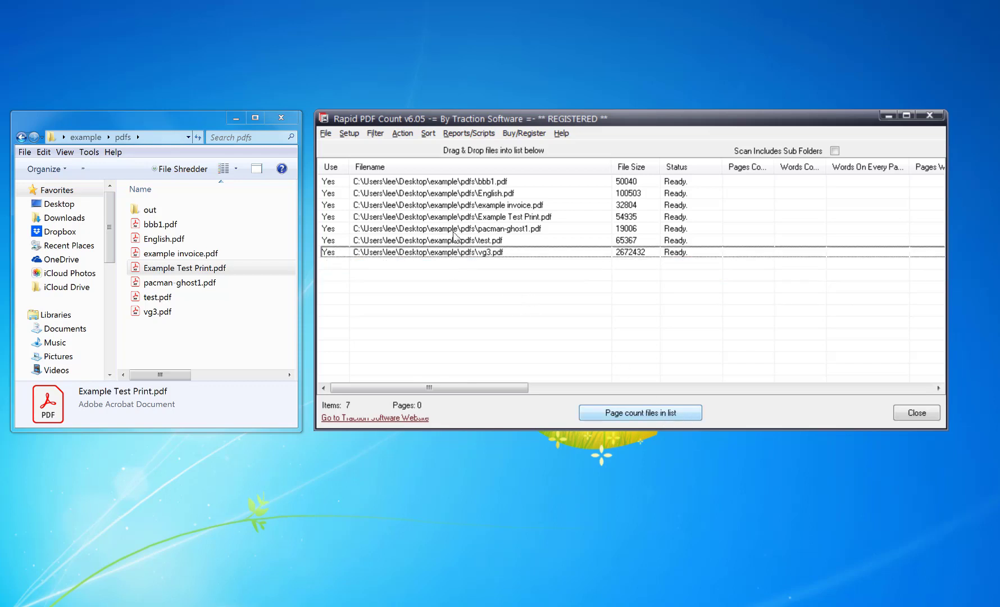
Tick Color Pages Counting in Setup > Options and save the options.
left_click(348, 133)
left_click(370, 148)
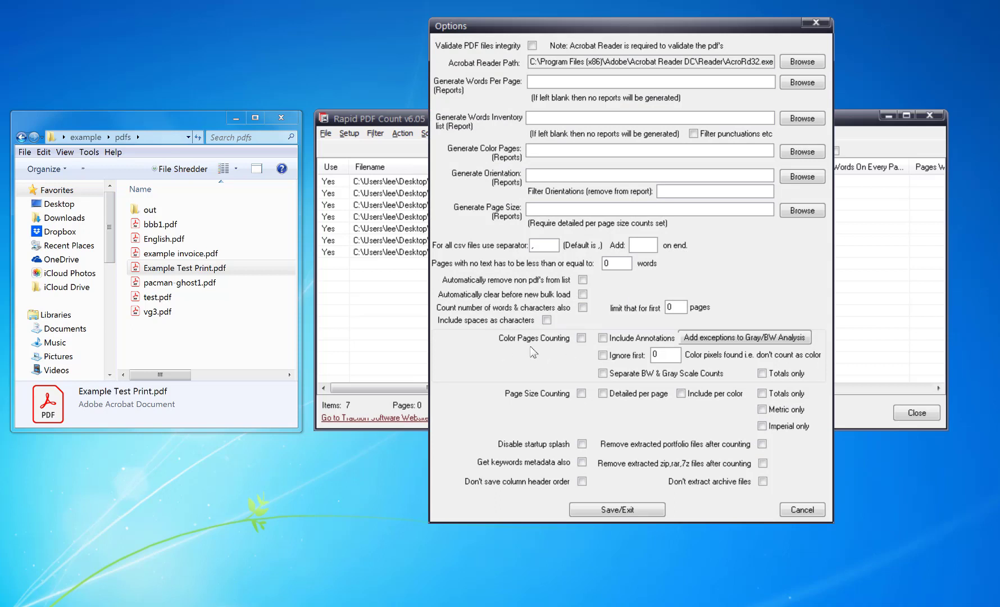
left_click(582, 337)
left_click(617, 510)
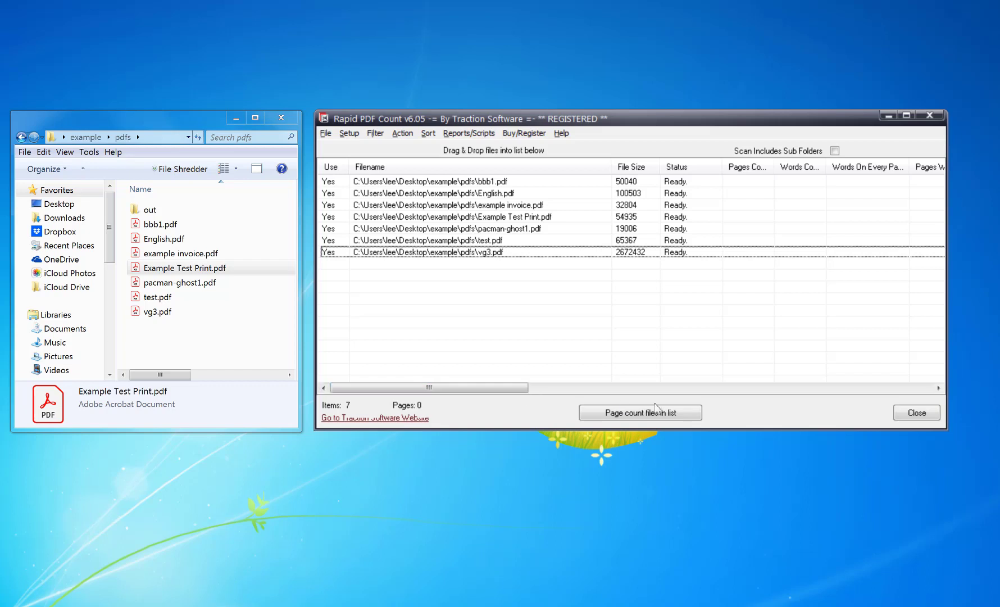
Page-count all seven listed files (25 pages total) and select the vg3.pdf result row.
left_click(642, 413)
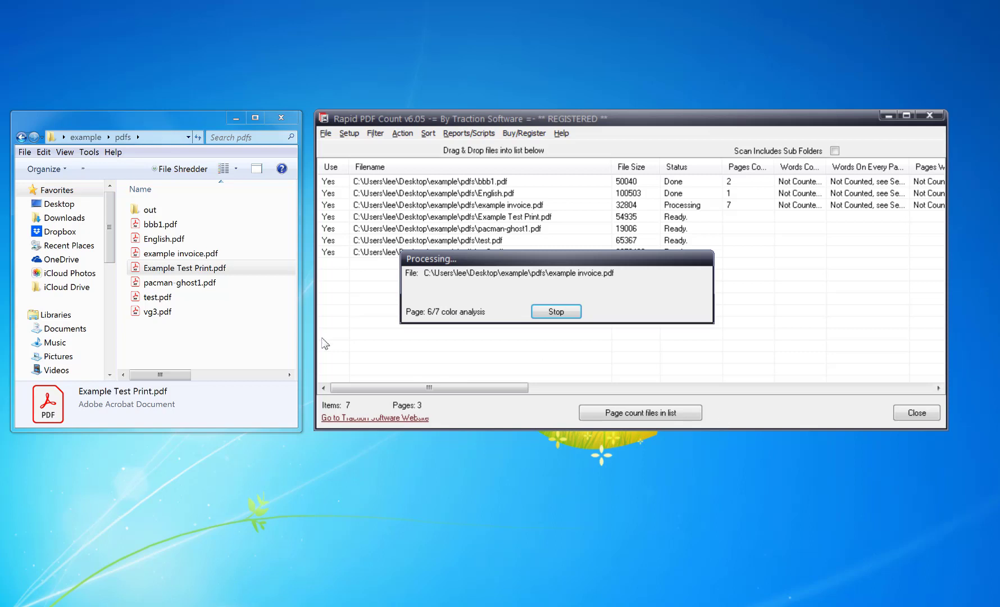
left_click_drag(443, 390, 808, 405)
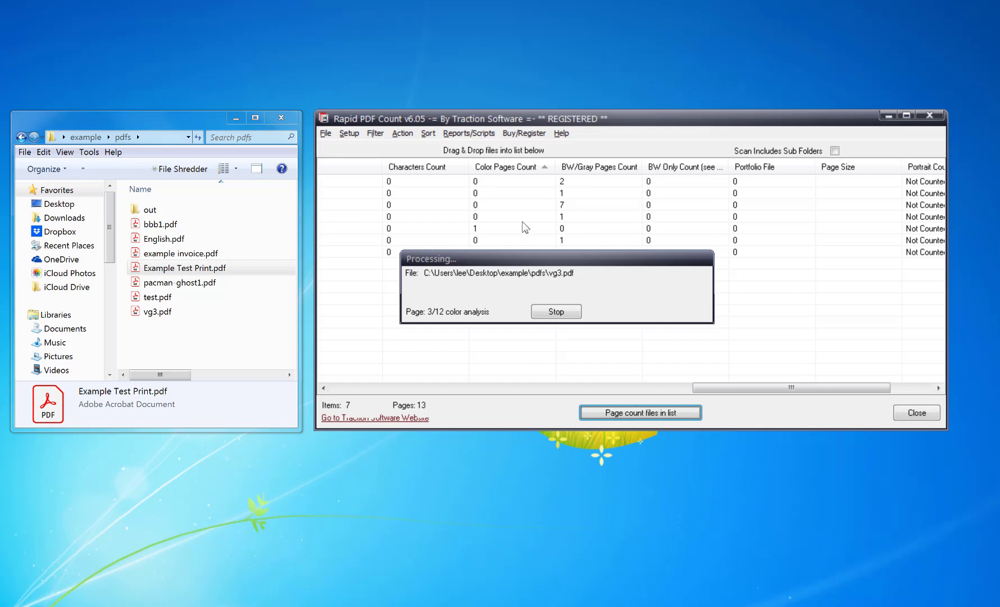
mouse_move(534, 268)
left_mouse_down()
mouse_move(507, 304)
mouse_move(503, 338)
left_mouse_up()
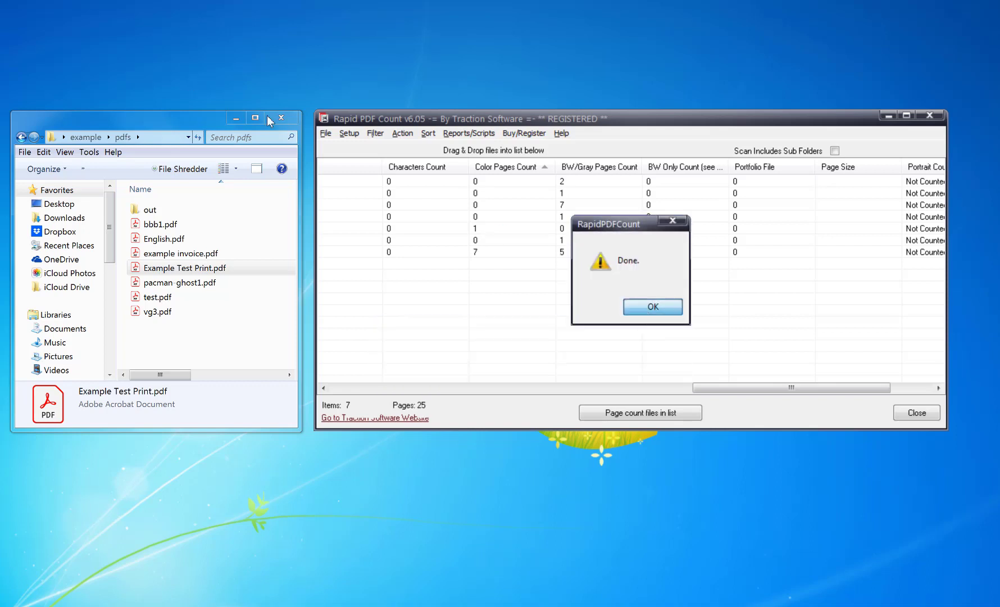
key("Return")
left_click(505, 232)
left_click(500, 251)
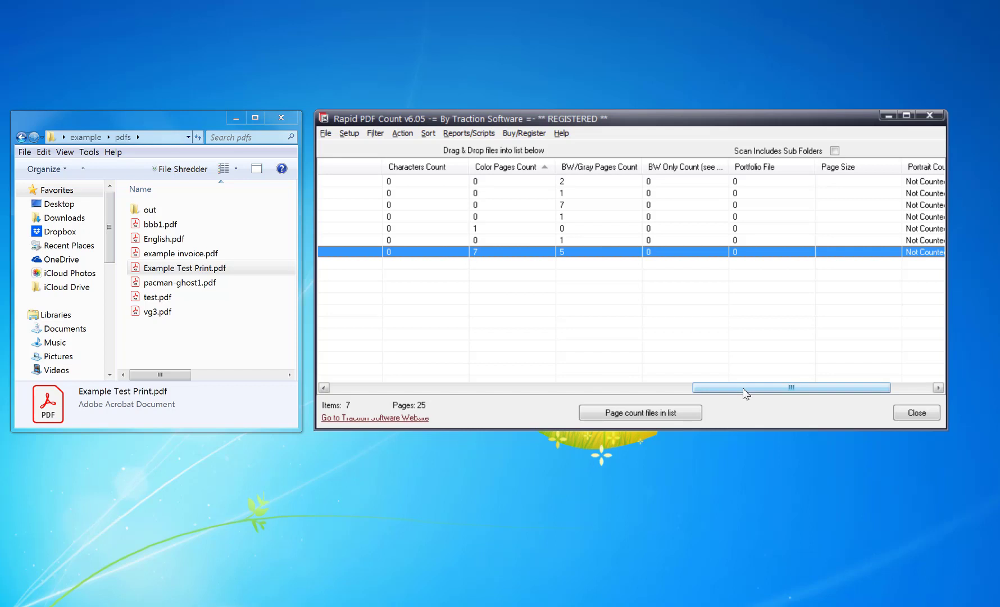
left_click_drag(782, 387, 342, 376)
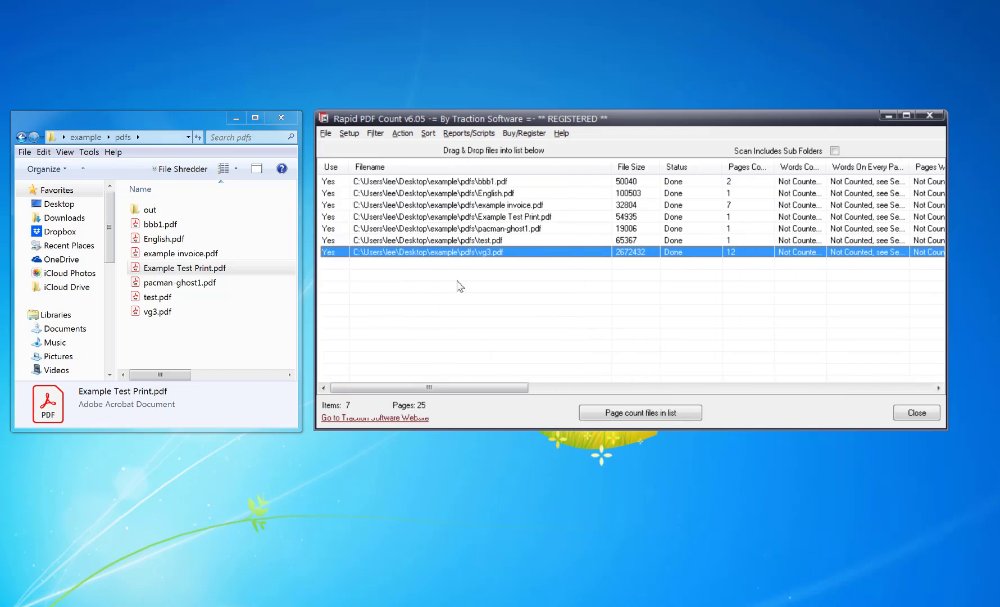
right_click(524, 251)
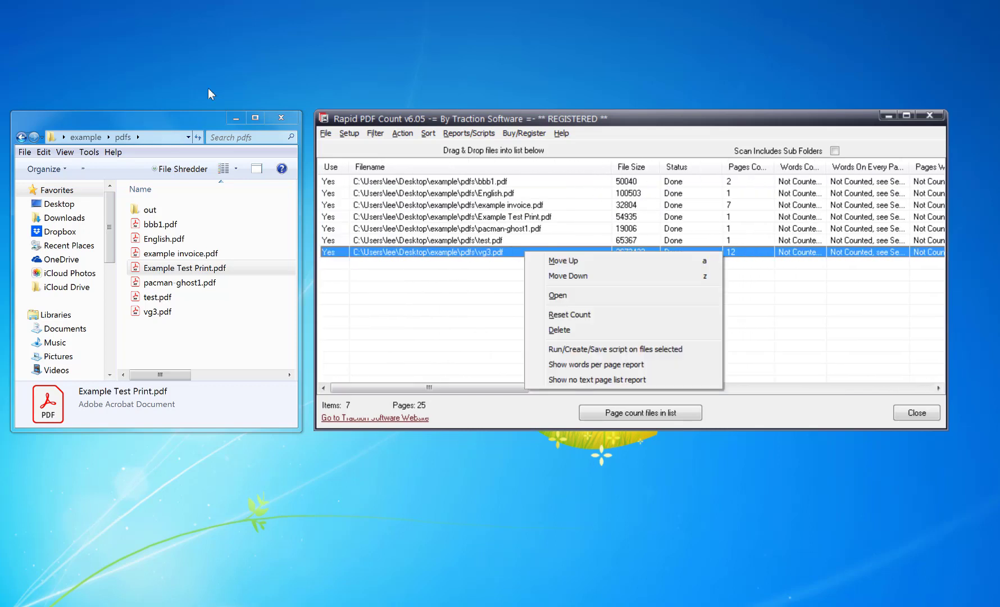
left_click(576, 295)
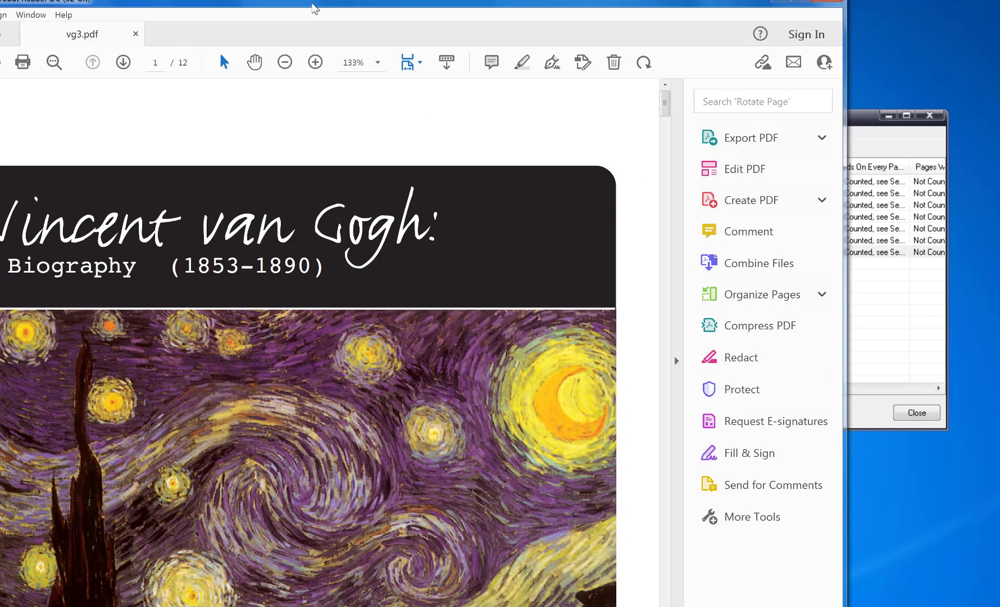
left_click_drag(314, 7, 462, 16)
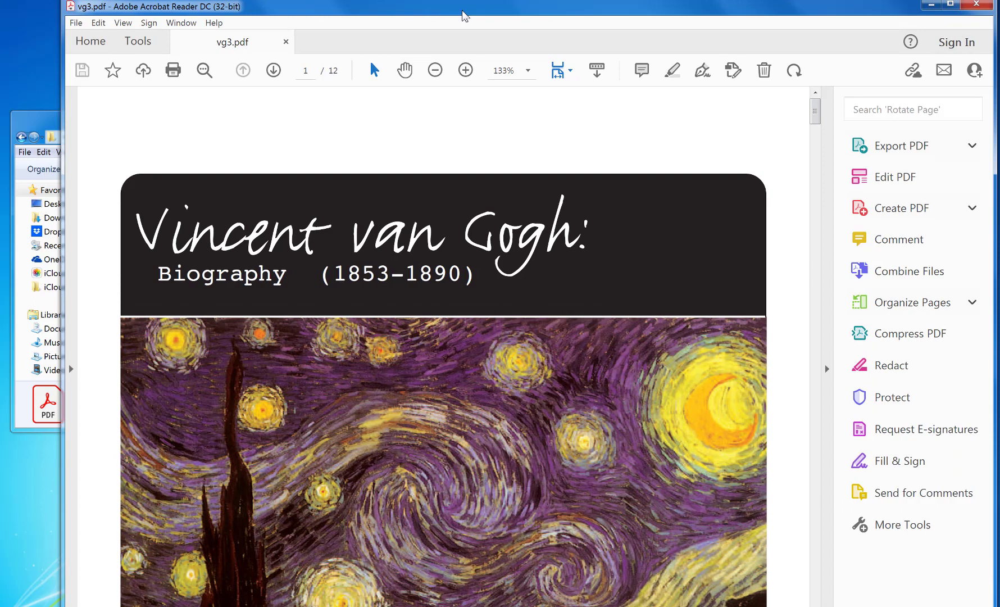
left_click(274, 70)
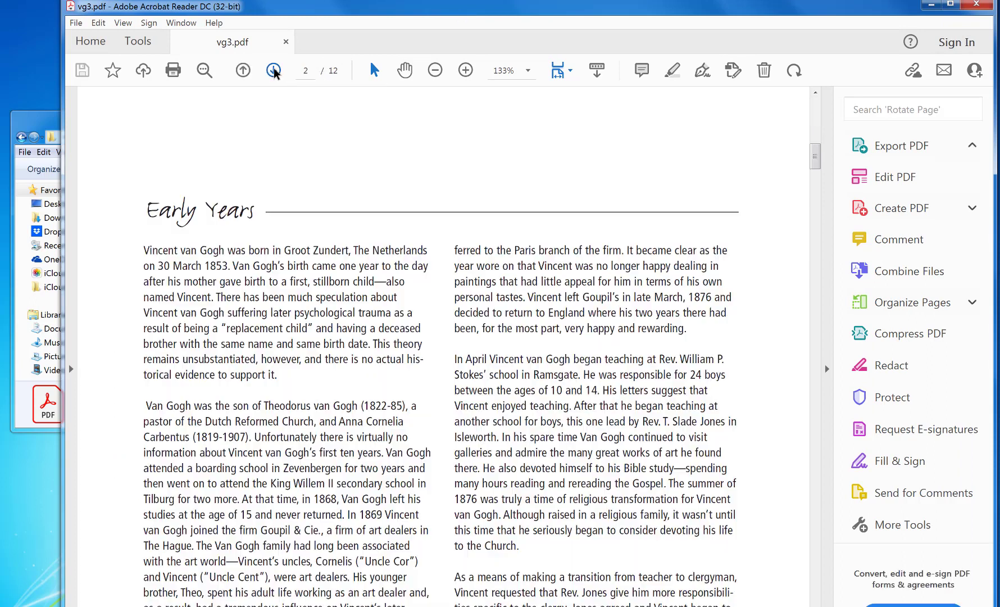
left_click(273, 70)
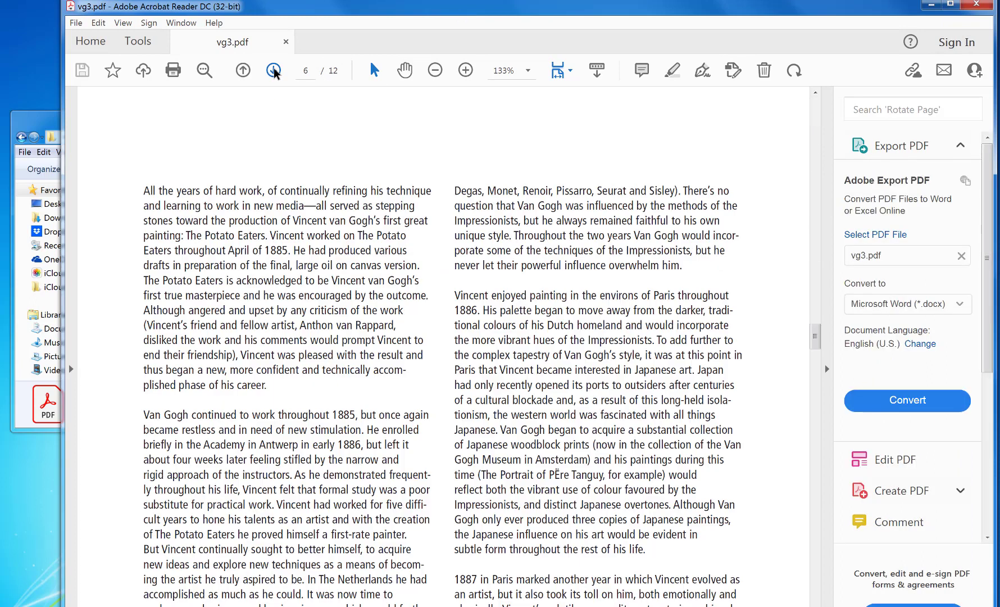
left_click(274, 70)
left_click(274, 70)
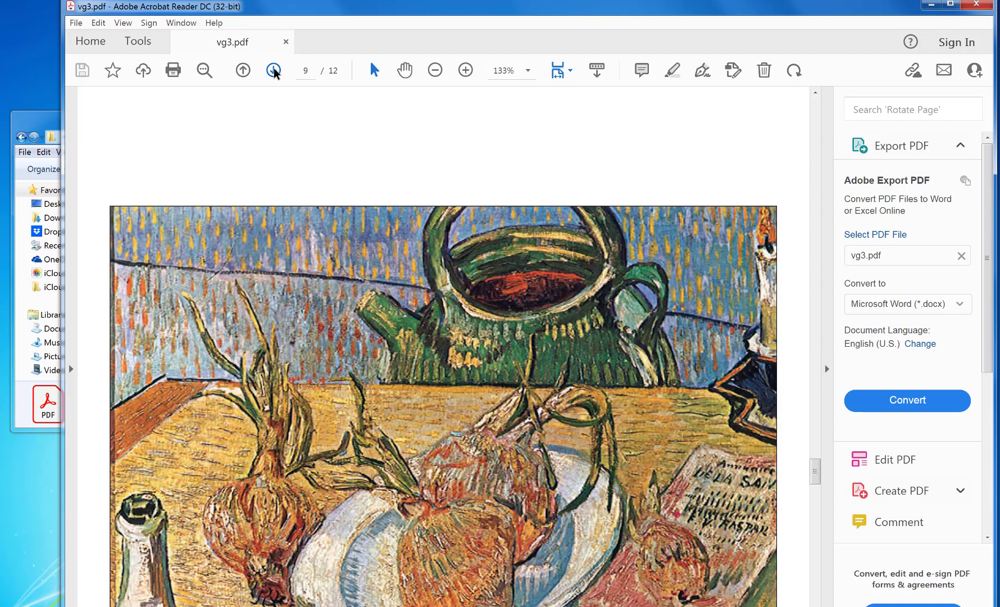
left_click(274, 70)
left_click(274, 70)
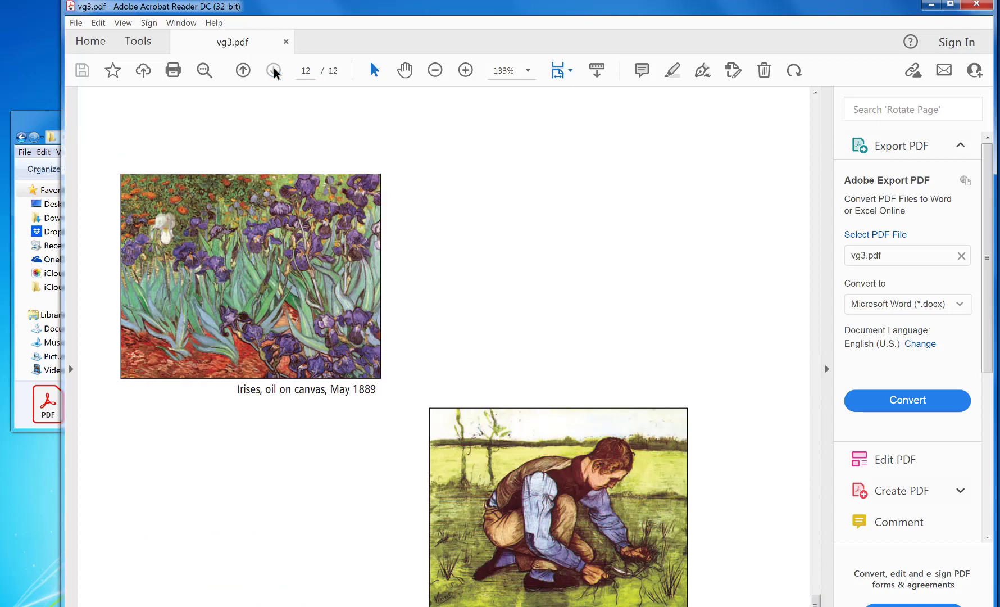
Close the PDF reader and sort the list by Color Pages Count, highest first.
left_click(976, 5)
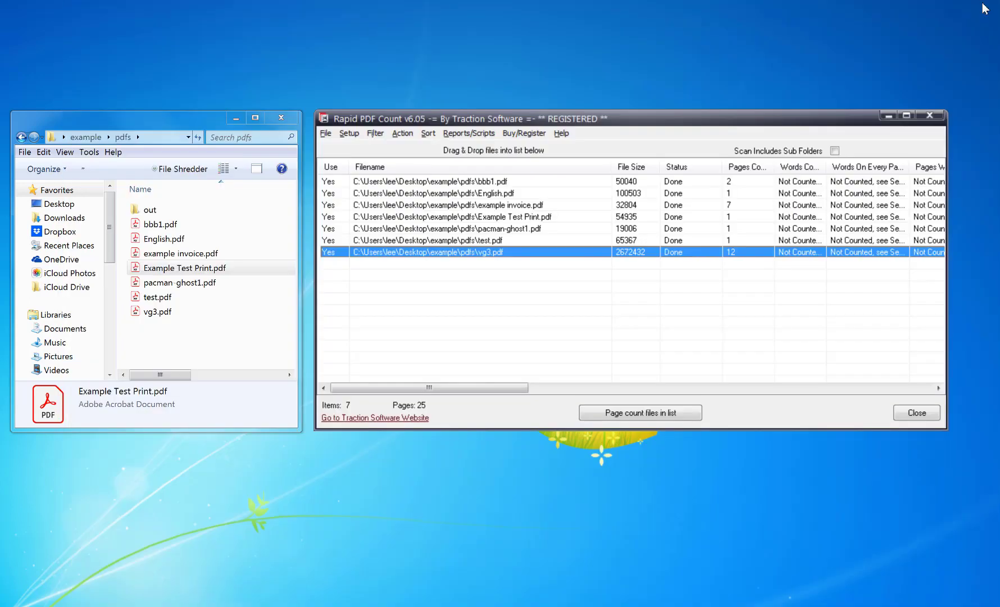
left_click(510, 377)
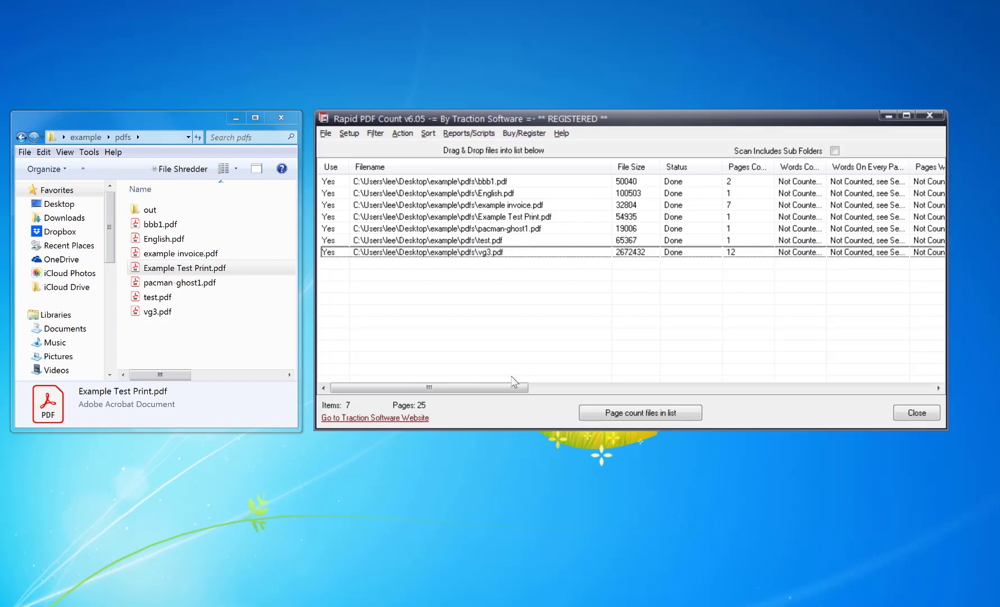
left_click_drag(516, 387, 847, 391)
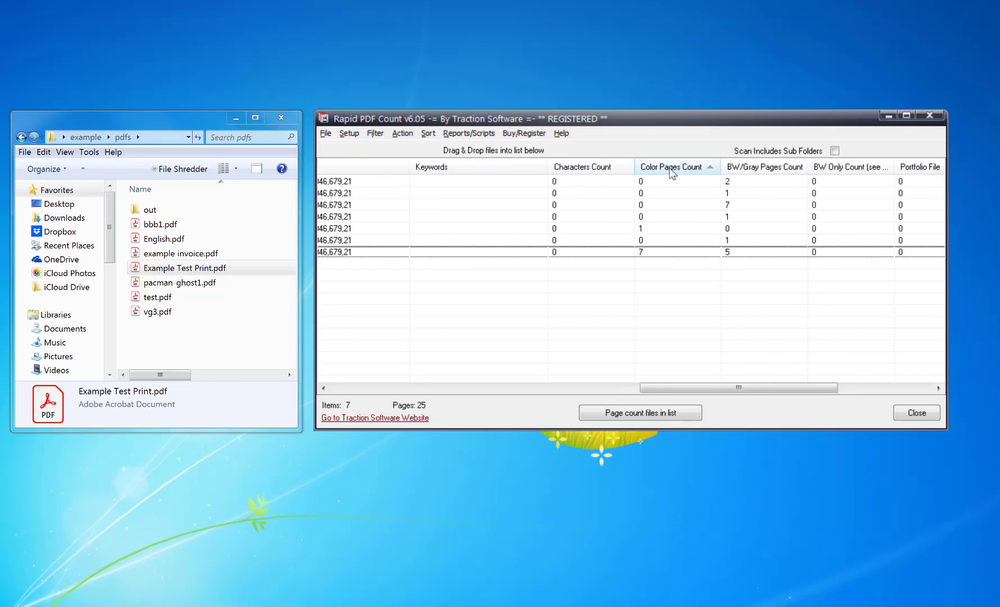
left_click(670, 173)
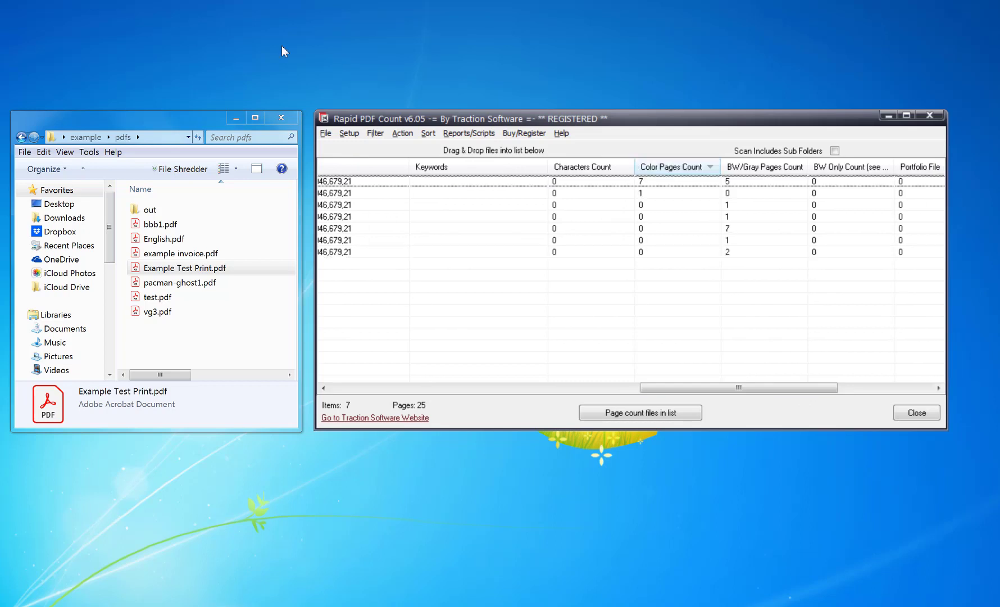
left_click(670, 167)
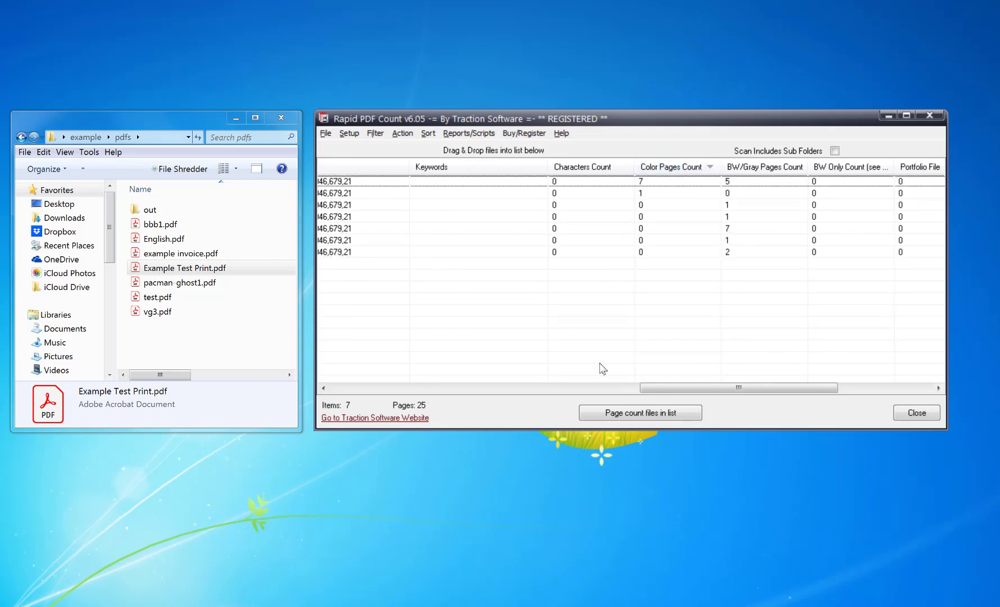
left_click_drag(667, 387, 350, 395)
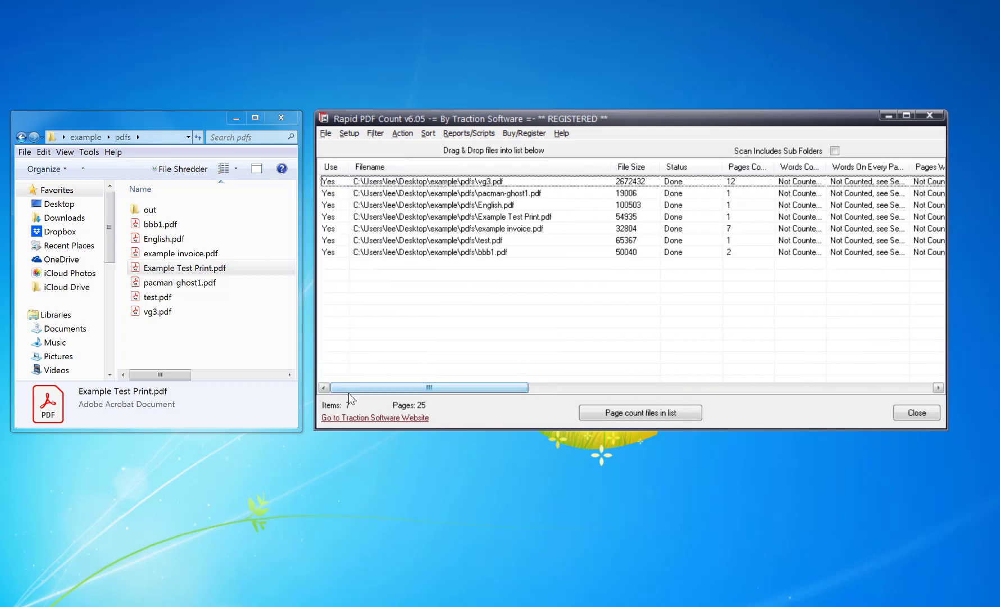
right_click(484, 194)
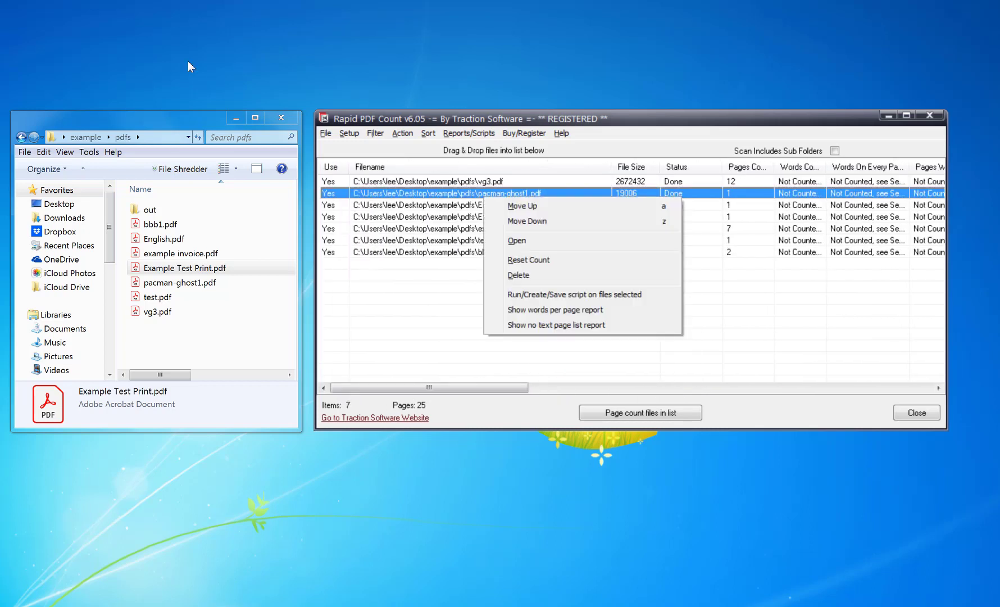
left_click(534, 241)
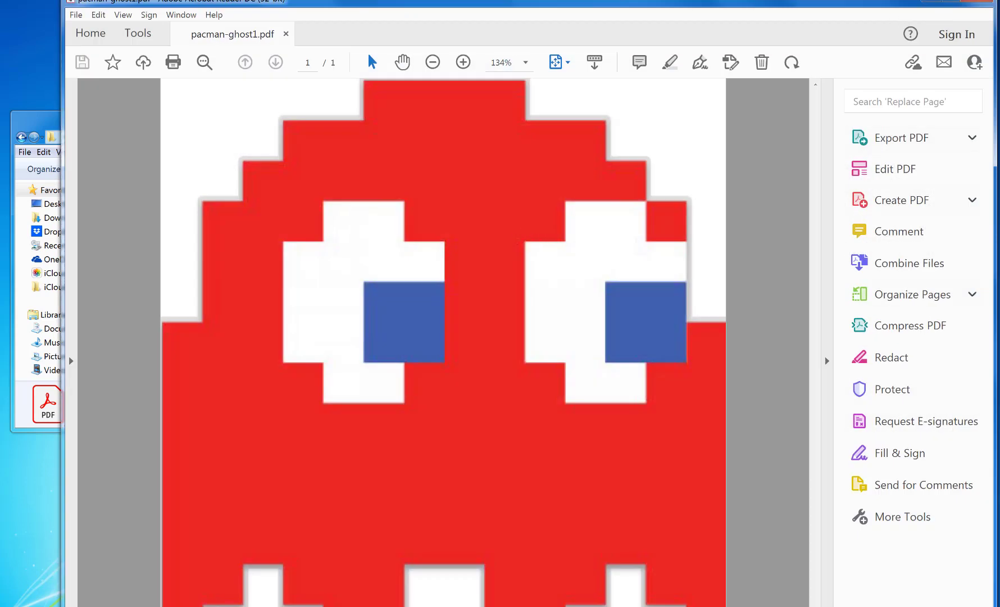
left_click_drag(729, 3, 594, 91)
key("alt+F4")
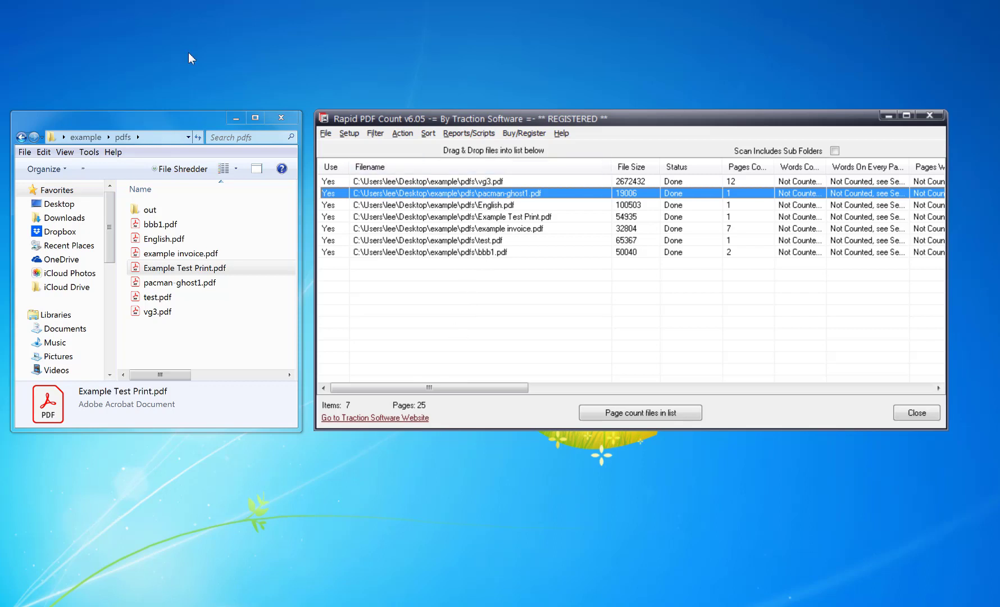
Add vg3.pdf to the pacman-ghost1.pdf selection and open the Reports/Scripts menu.
left_click(485, 179, "ctrl")
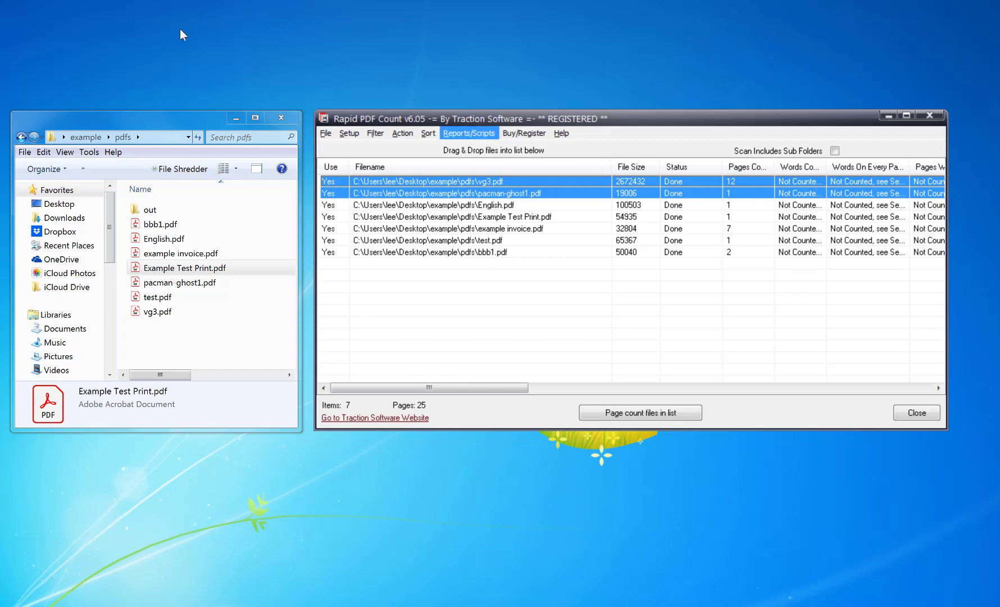
left_click(468, 134)
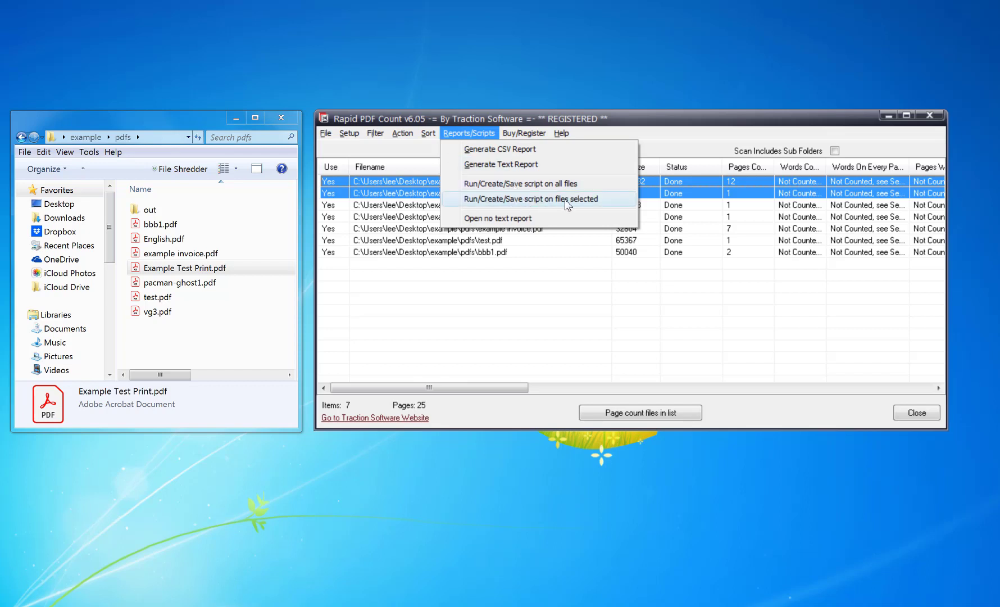
Create a script on selected files: move "[FILENAME]" with the pasted pdfs\out folder path.
left_click(568, 204)
type("move \"[FI")
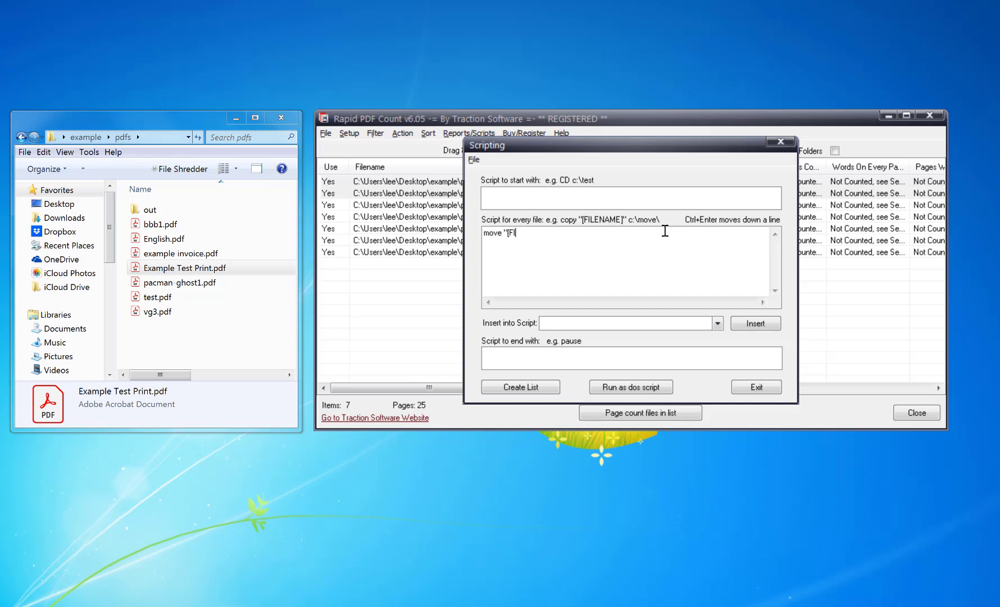
type("LENAME")
left_click(188, 137)
left_click(600, 231)
type("C:\\Users\\lee\\Desktop\\example\\pdfs")
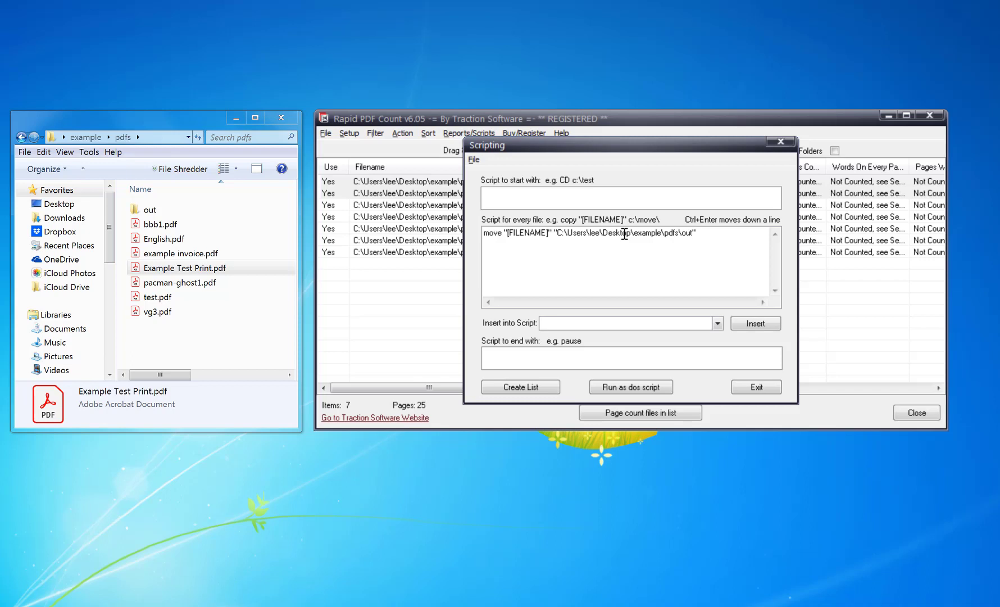
left_click(540, 350)
type("pause")
Check the script variable list, then run the move script as a DOS batch.
left_click(717, 323)
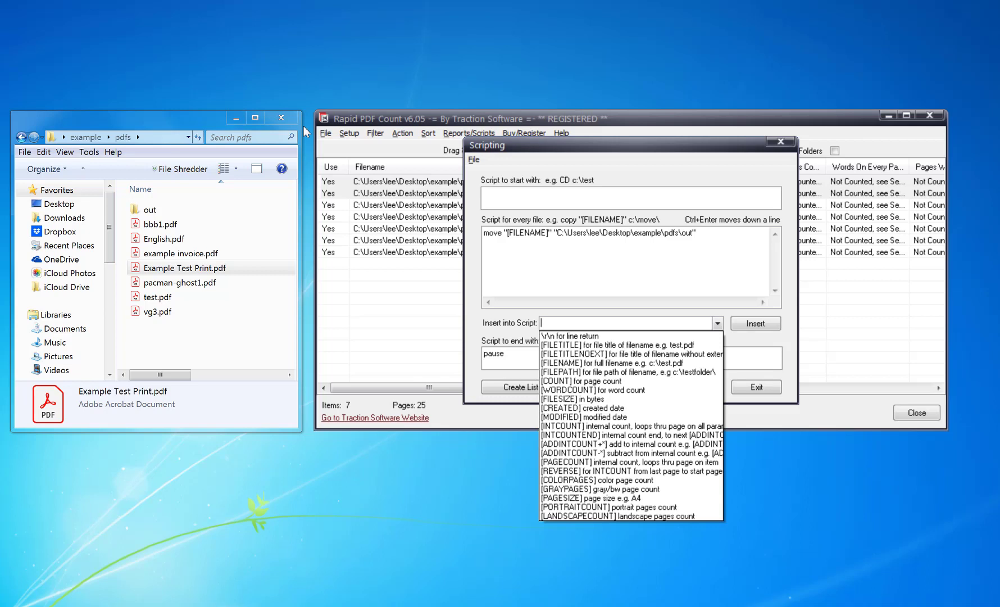
left_click(730, 332)
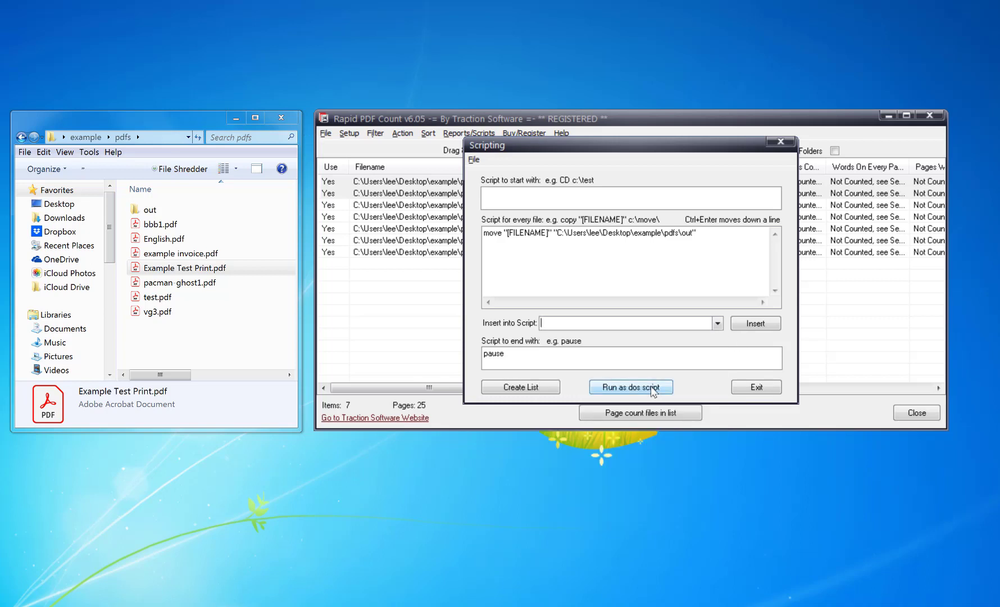
left_click(652, 389)
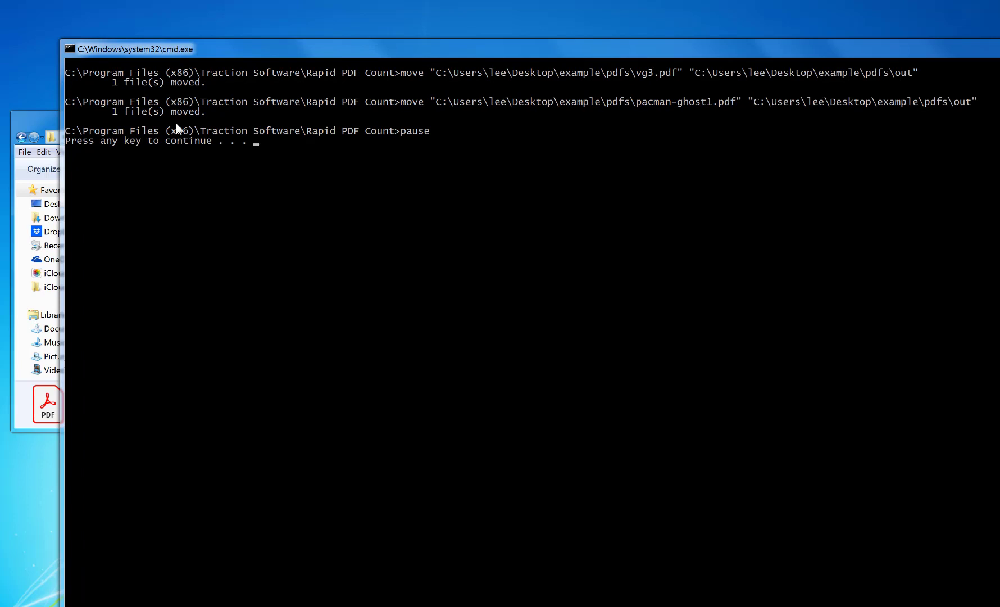
key("Return")
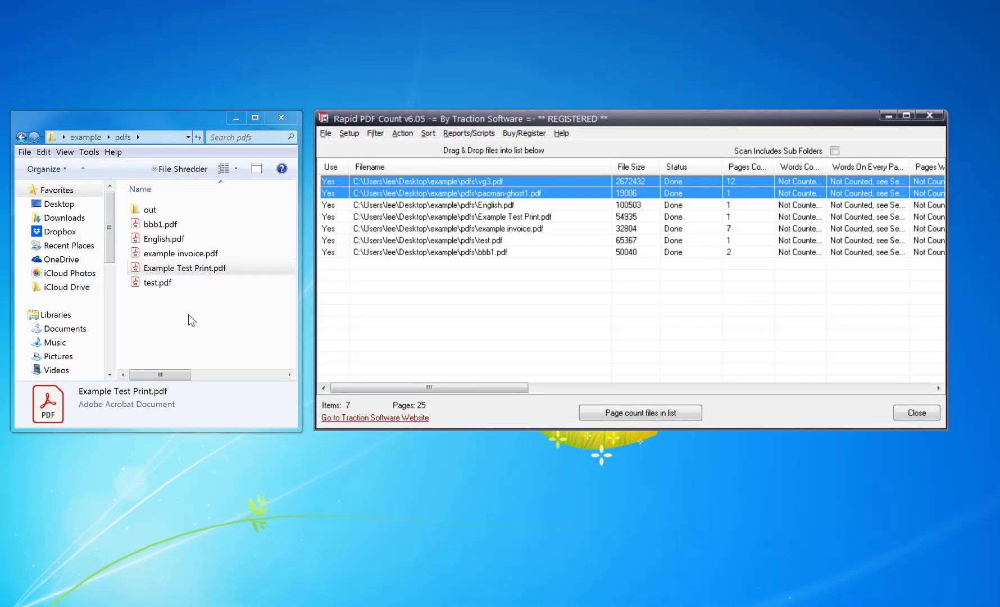
left_click(190, 328)
left_click(145, 210)
double_click(142, 214)
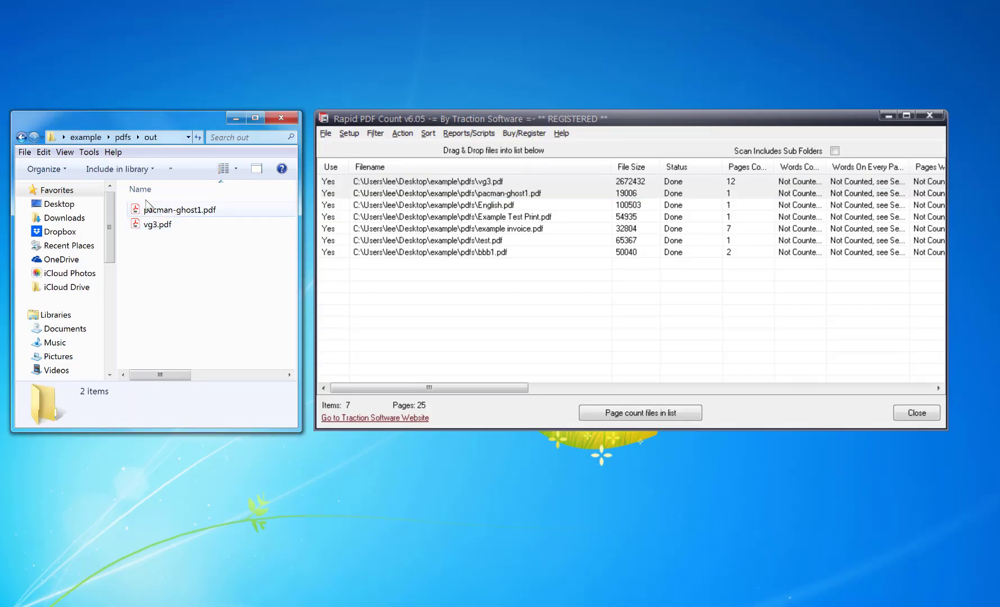
left_click(21, 137)
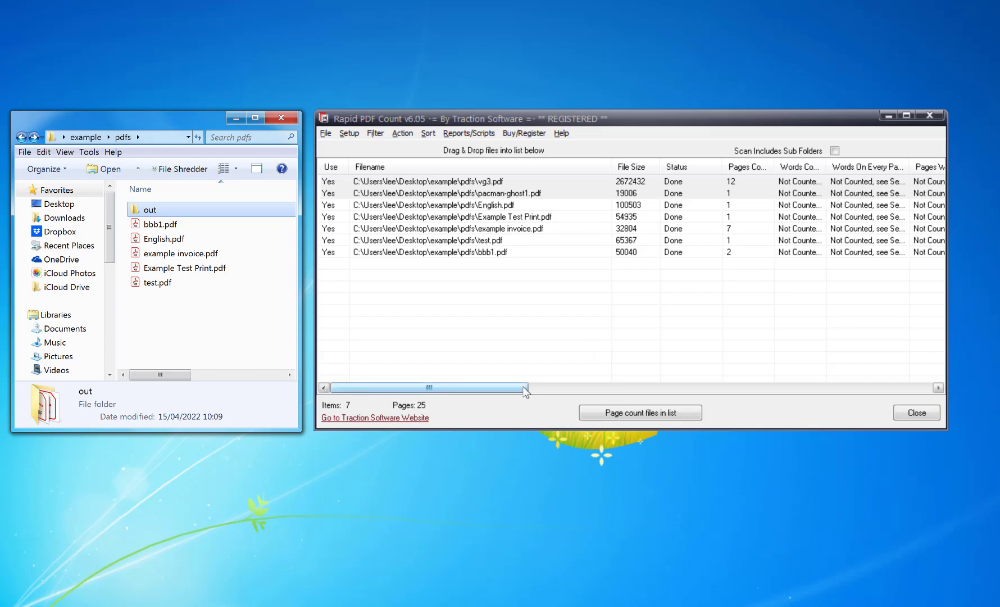
left_click(348, 133)
left_click(372, 148)
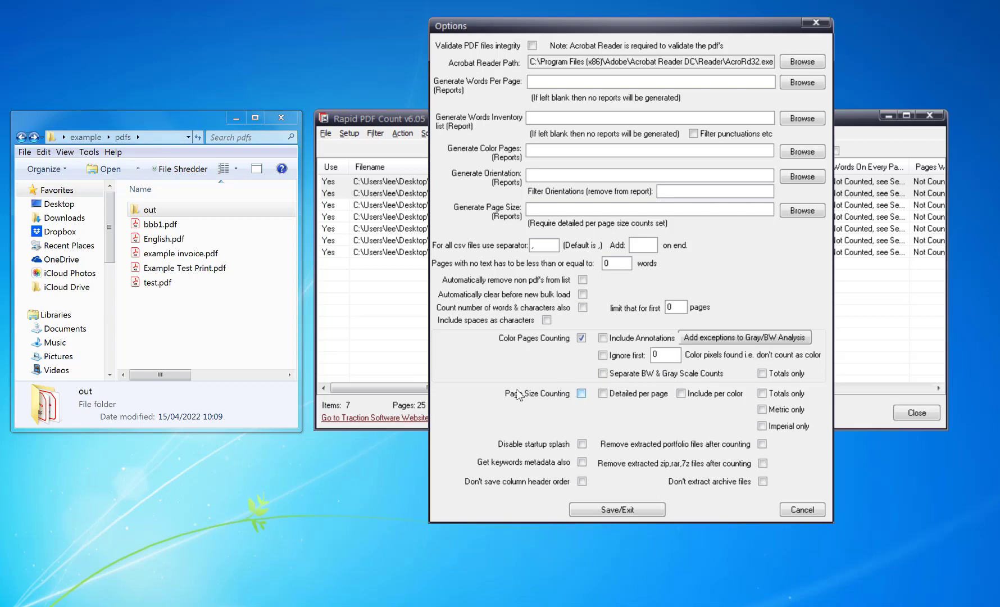
left_click(802, 509)
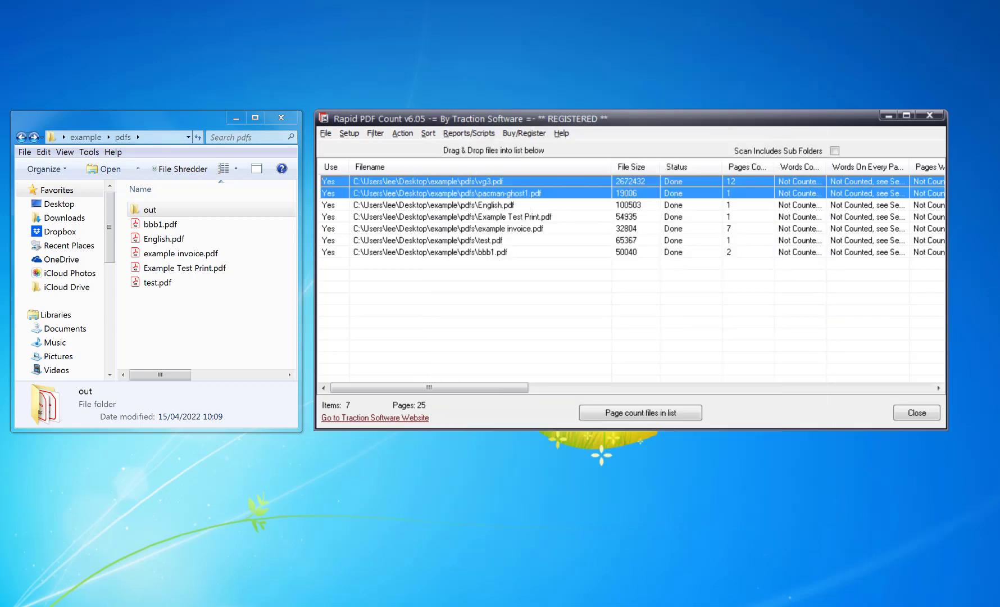